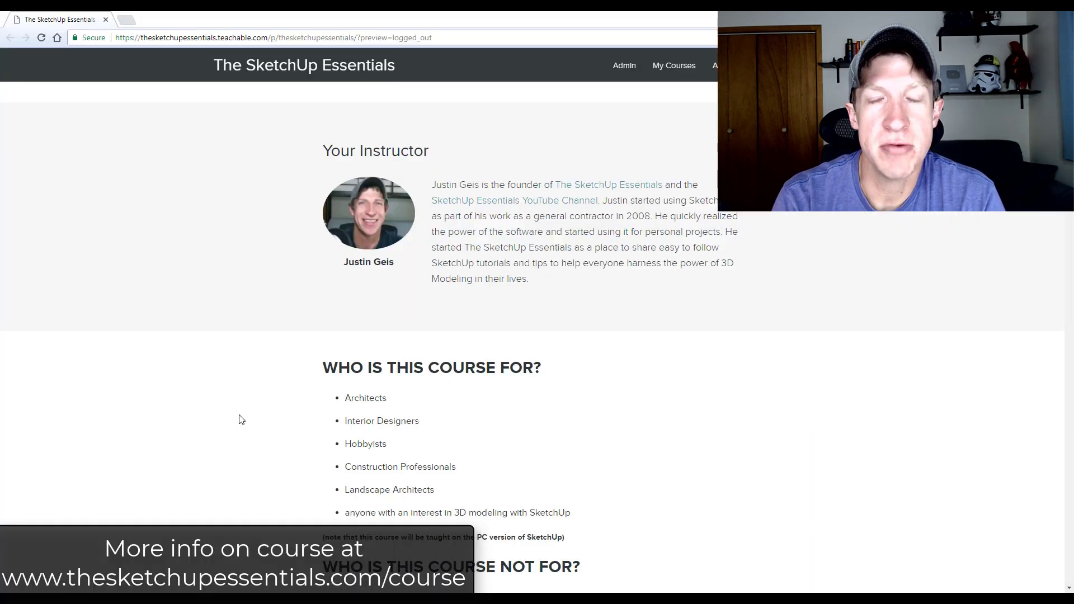
Look through the SketchUp course page from the intended audience down to the module descriptions.
scroll(242, 420, down, 3)
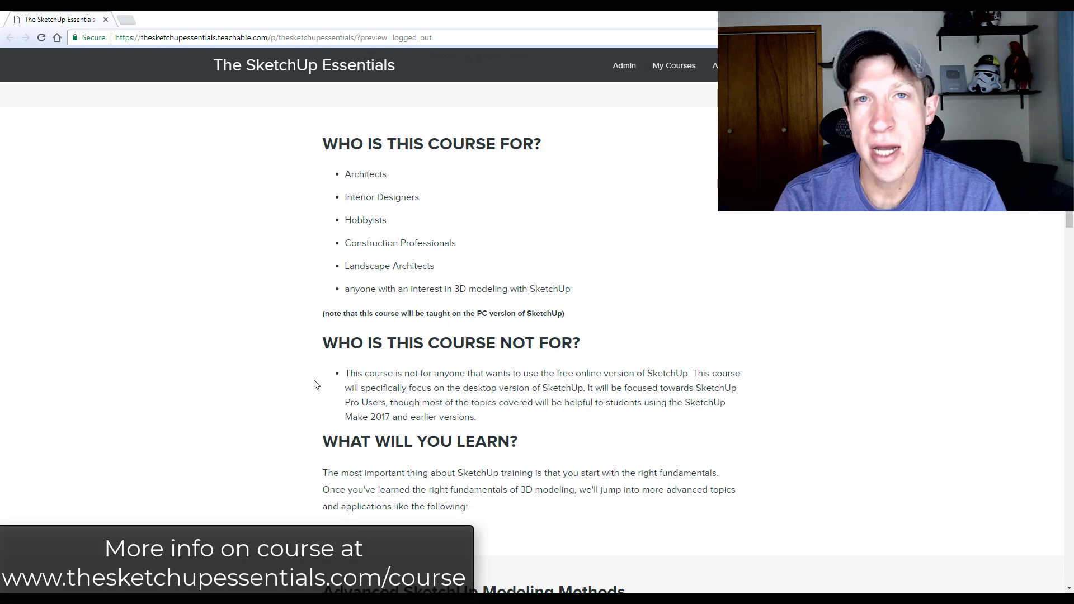
scroll(314, 384, down, 6)
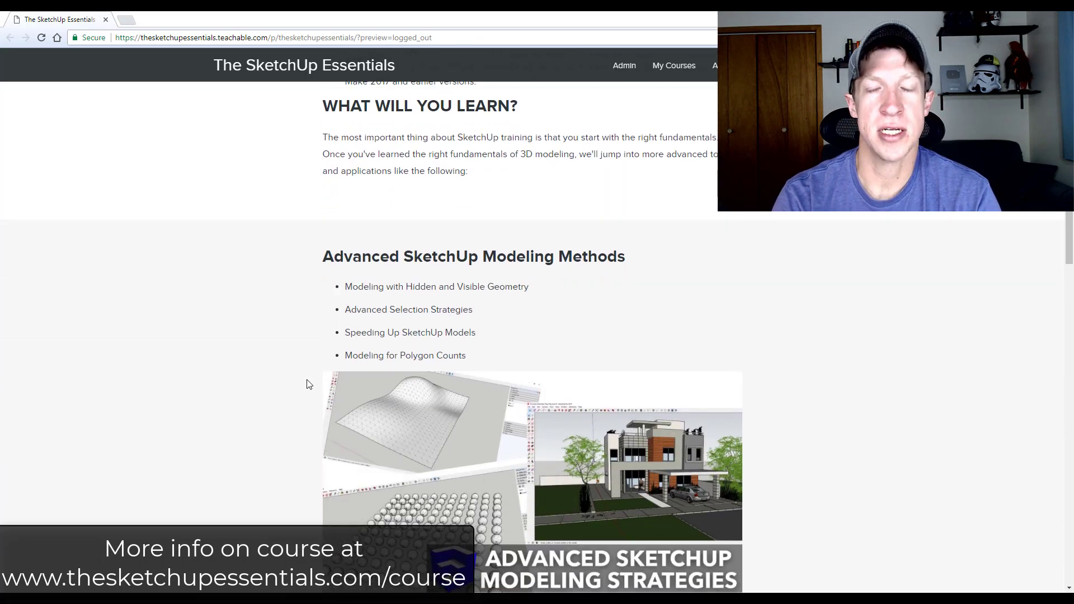
scroll(309, 385, down, 2)
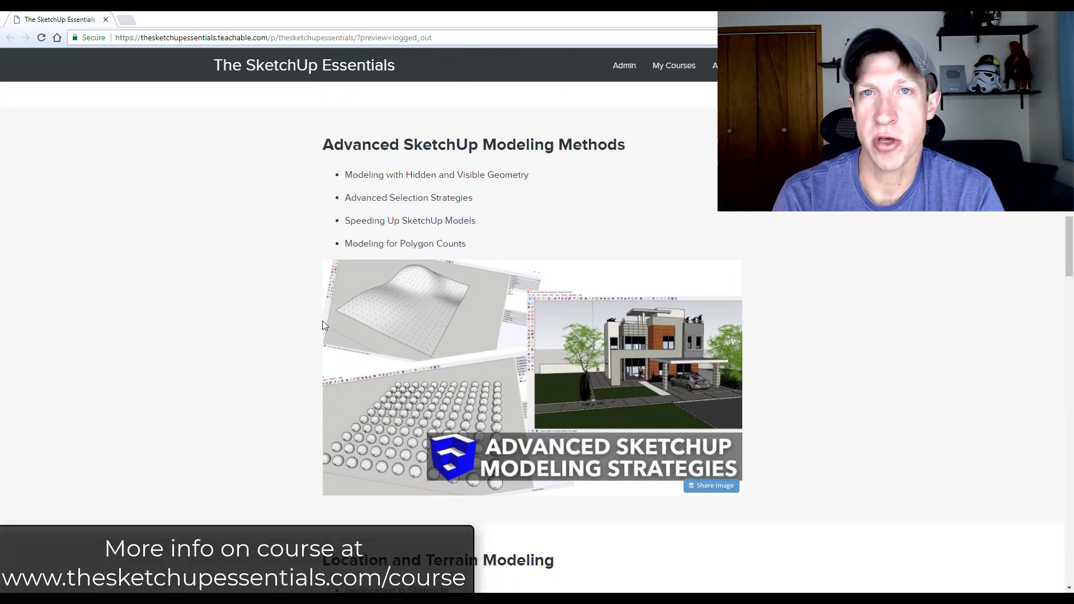
scroll(322, 324, down, 7)
scroll(322, 326, down, 1)
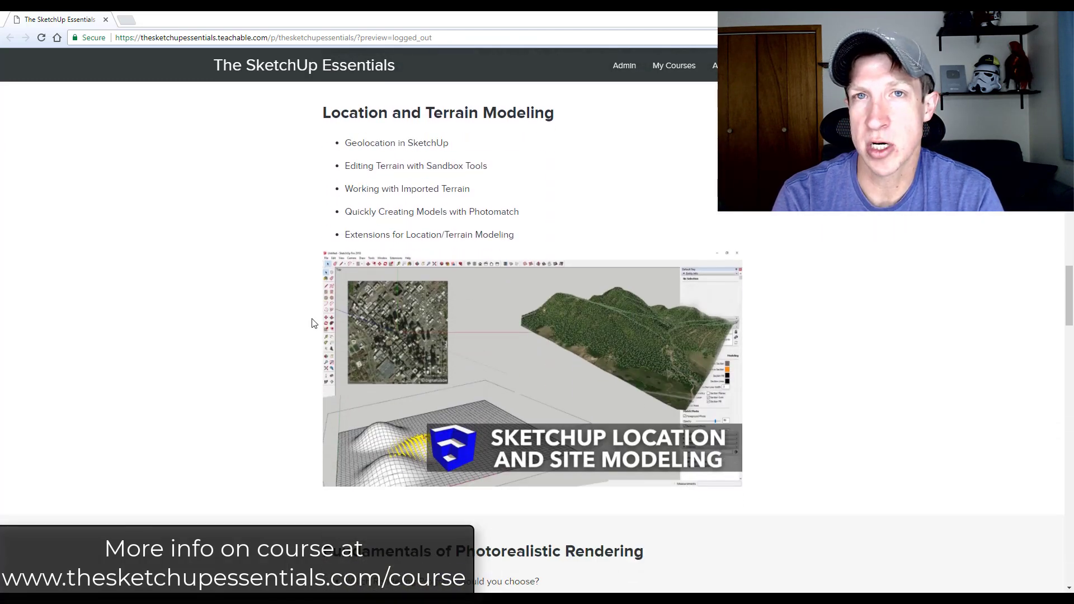
scroll(330, 247, down, 6)
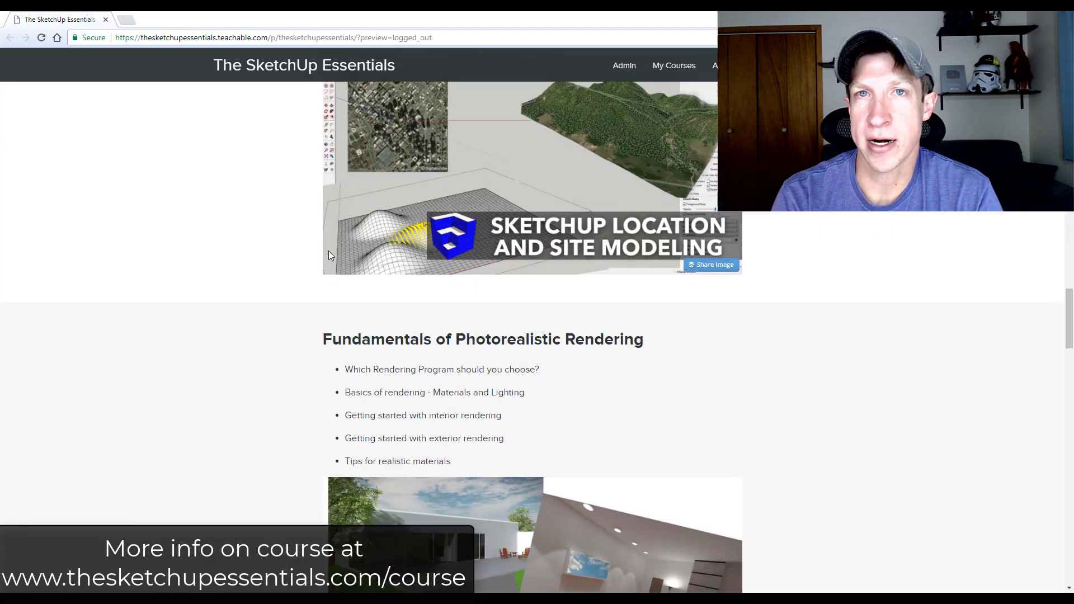
scroll(324, 268, down, 1)
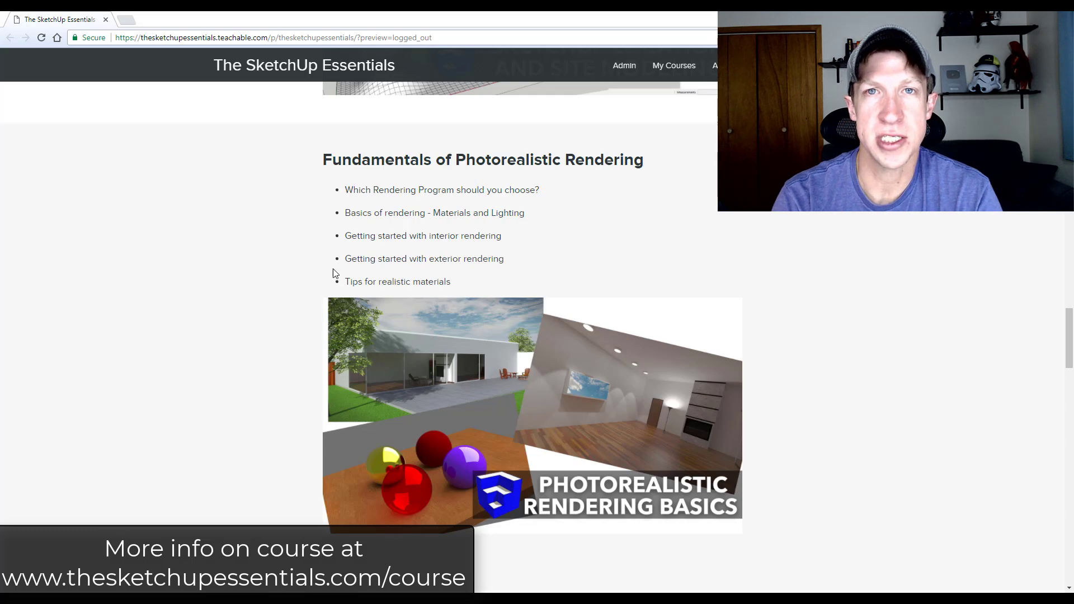
scroll(332, 272, down, 9)
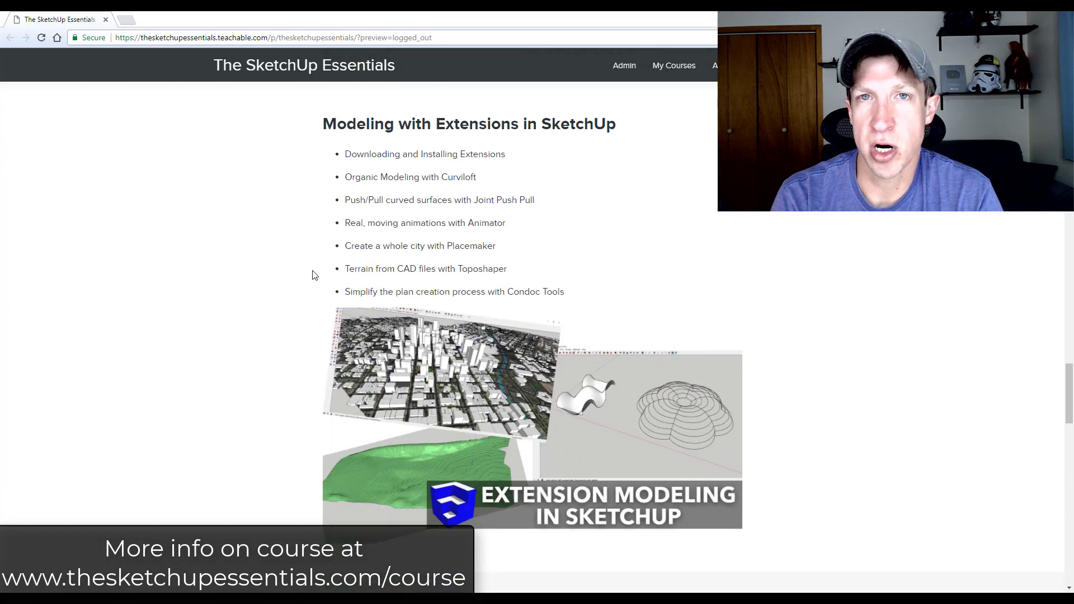
scroll(311, 269, down, 8)
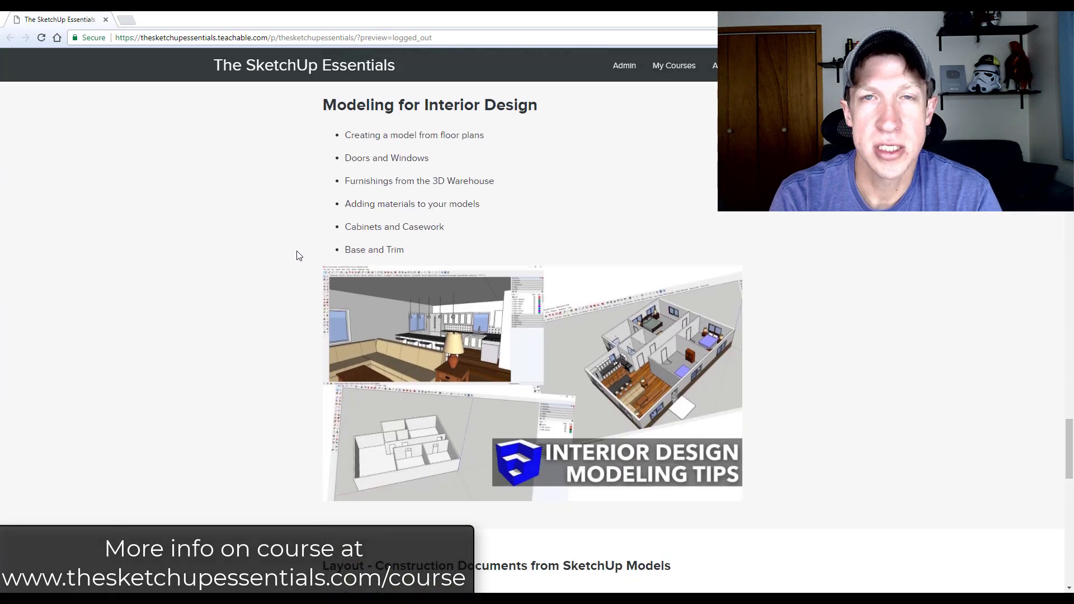
scroll(331, 223, down, 7)
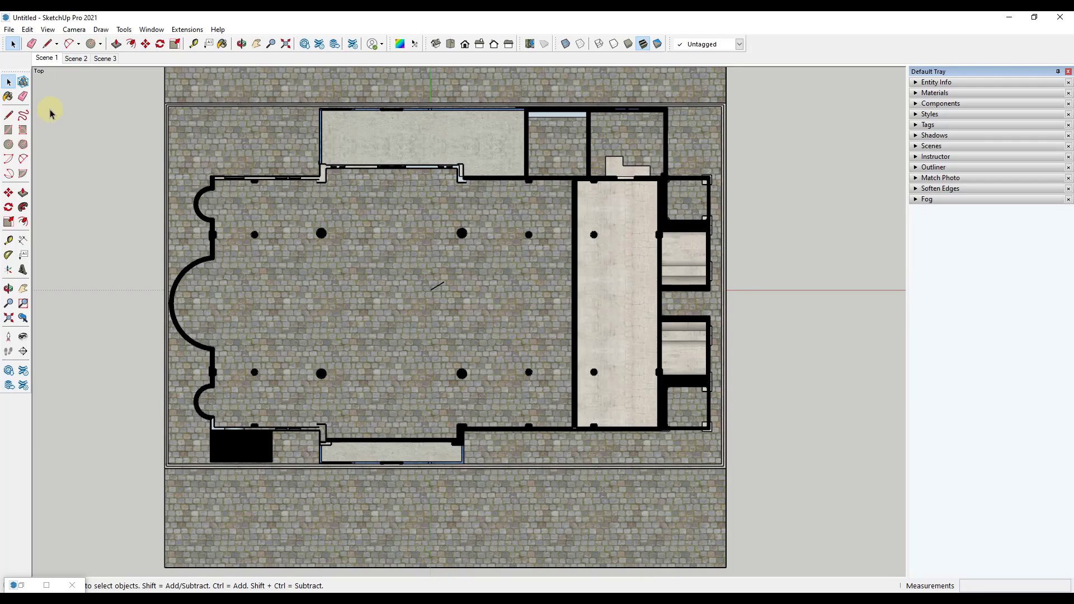
In SketchUp, compare the camera position and style of Scene 1, Scene 2 and Scene 3, finishing on Scene 1.
click(77, 58)
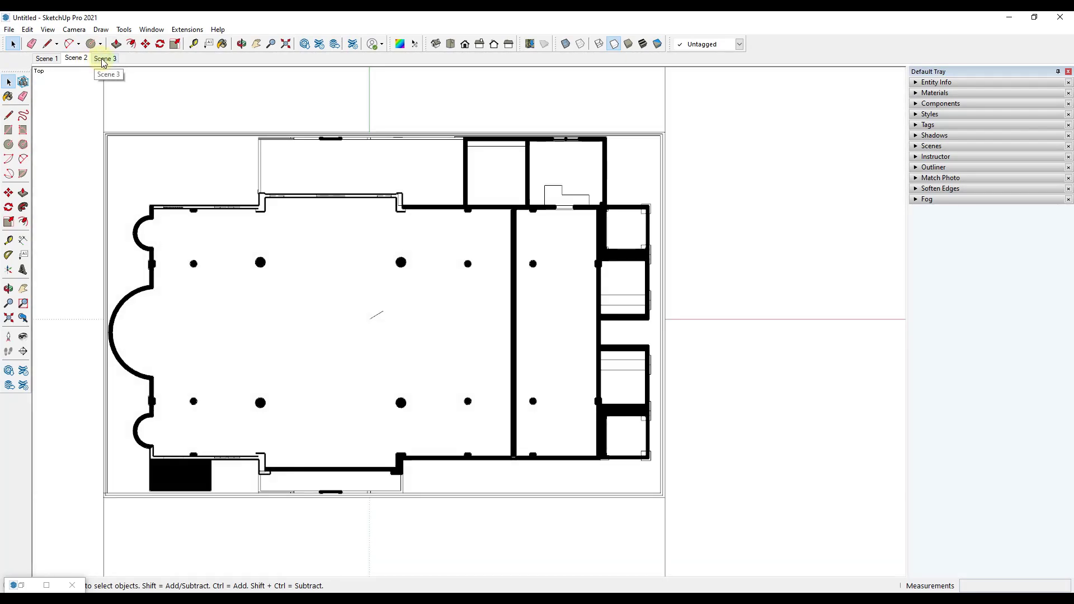
click(104, 60)
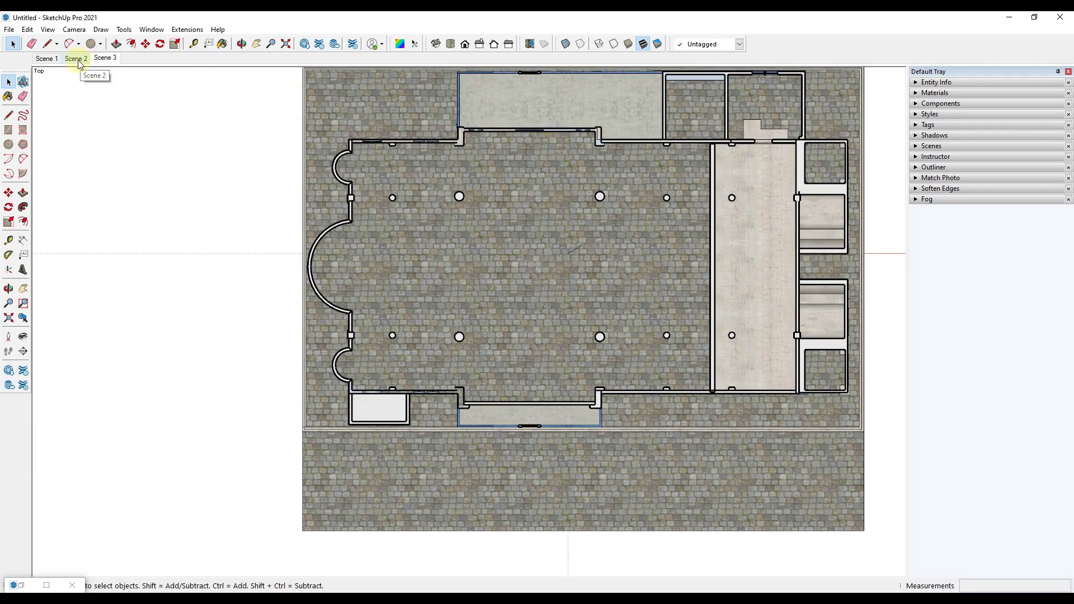
click(78, 59)
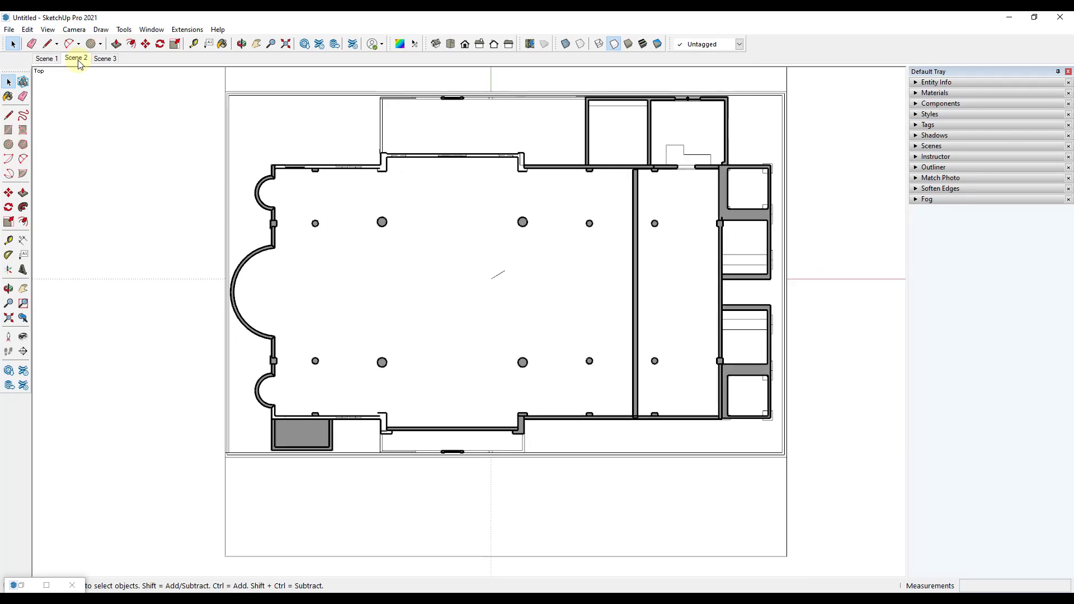
click(54, 63)
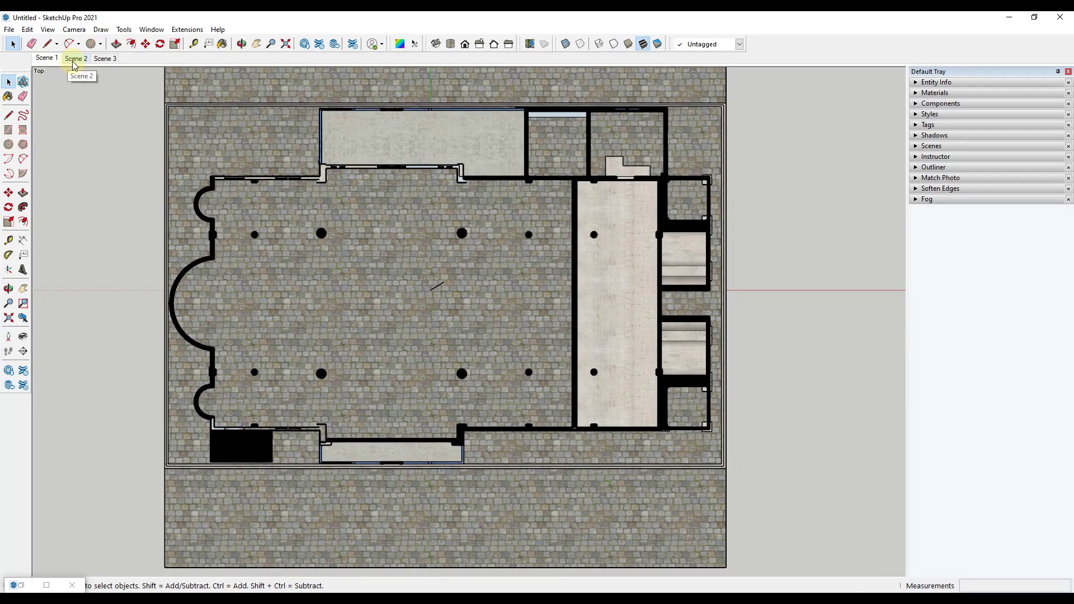
click(74, 63)
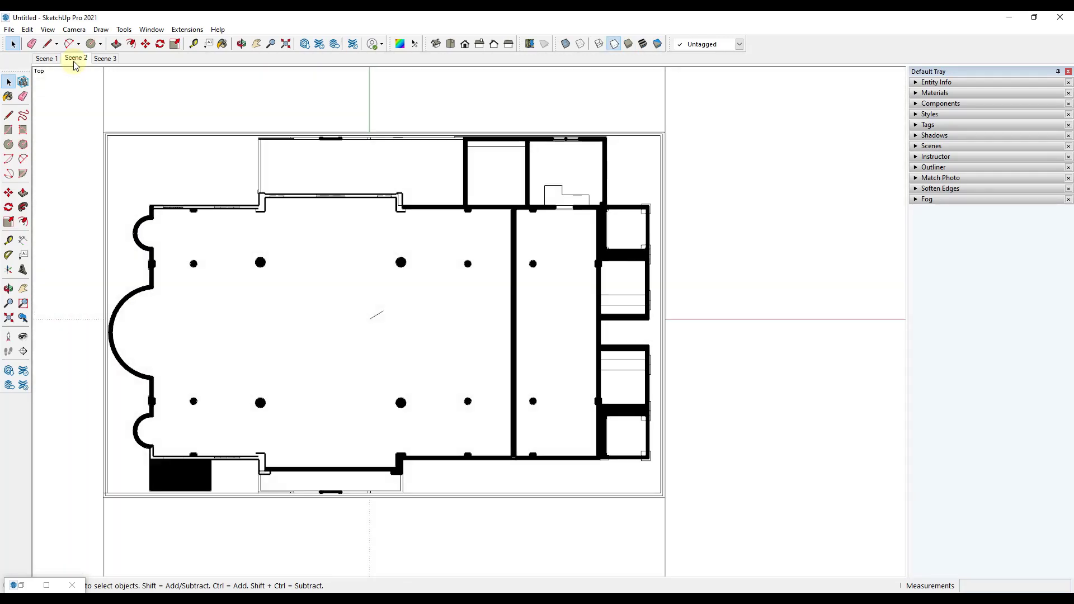
click(105, 59)
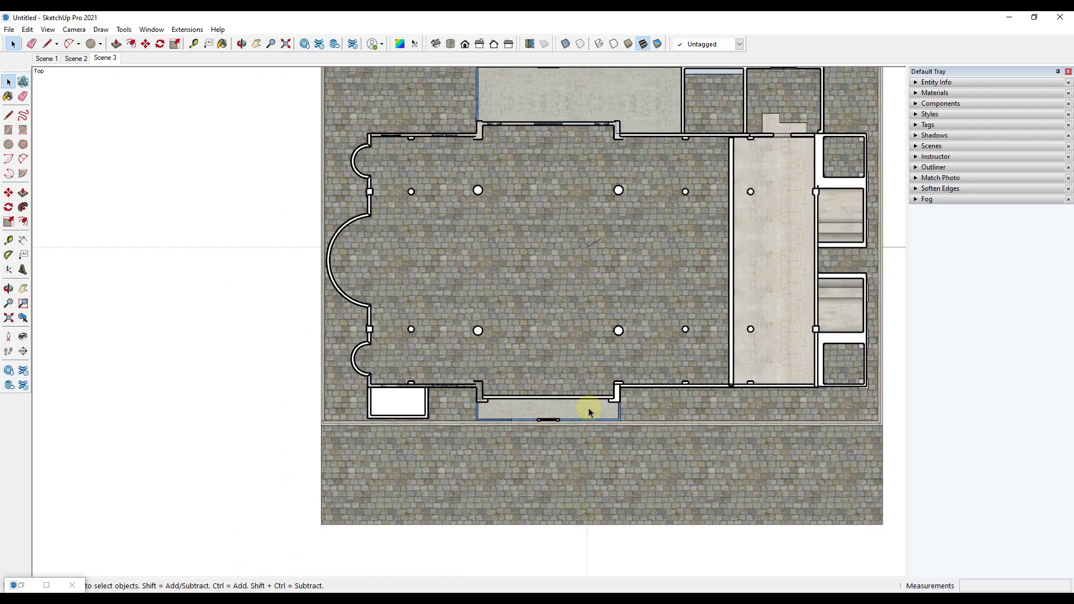
click(46, 59)
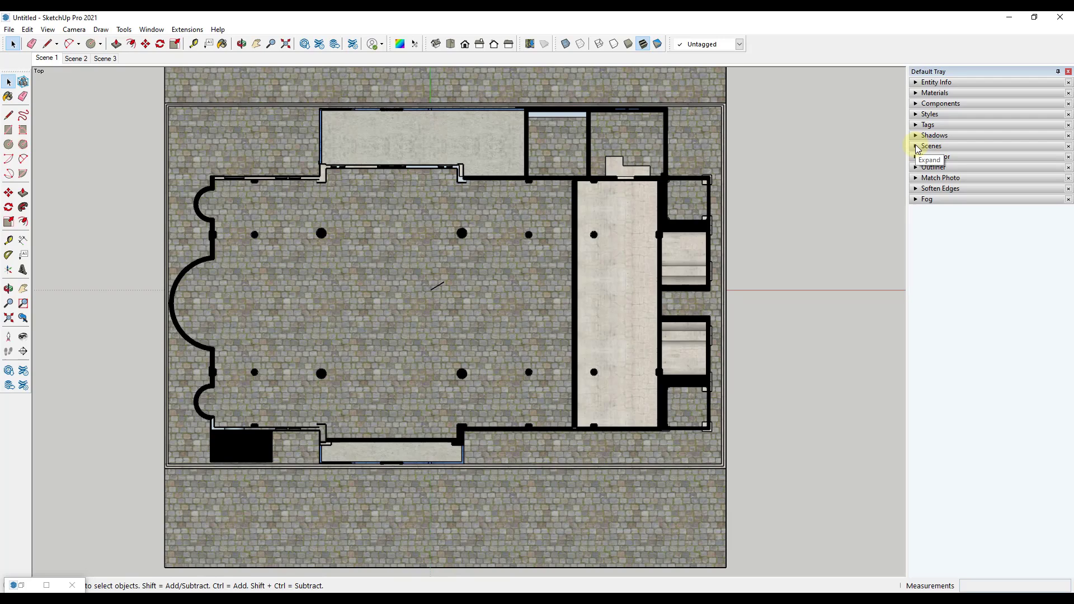
Check that Scenes is enabled in the default tray and expand the scene settings.
click(187, 29)
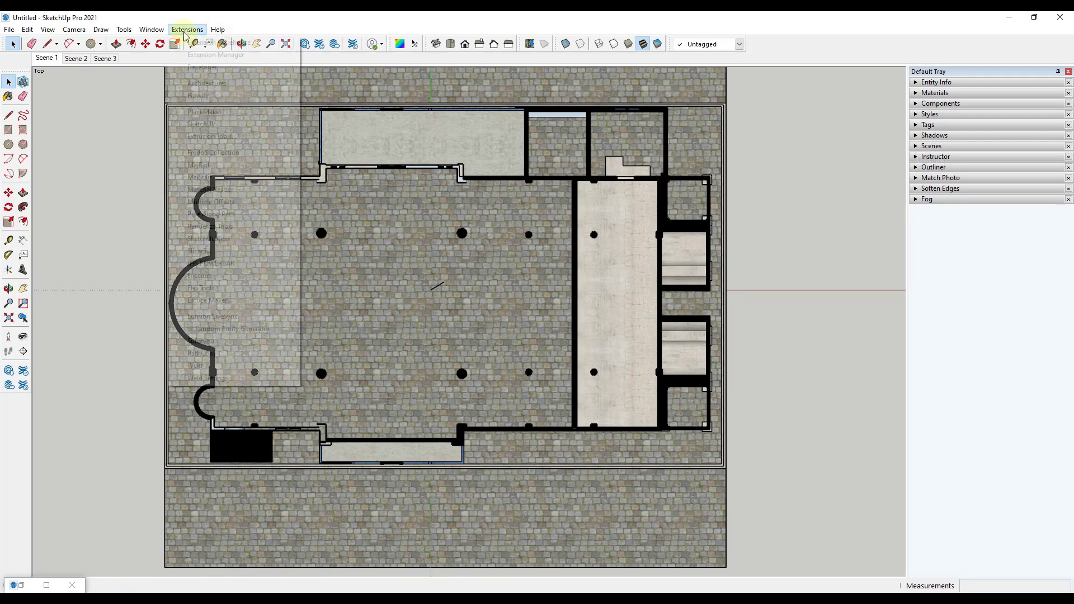
mouse_move(144, 36)
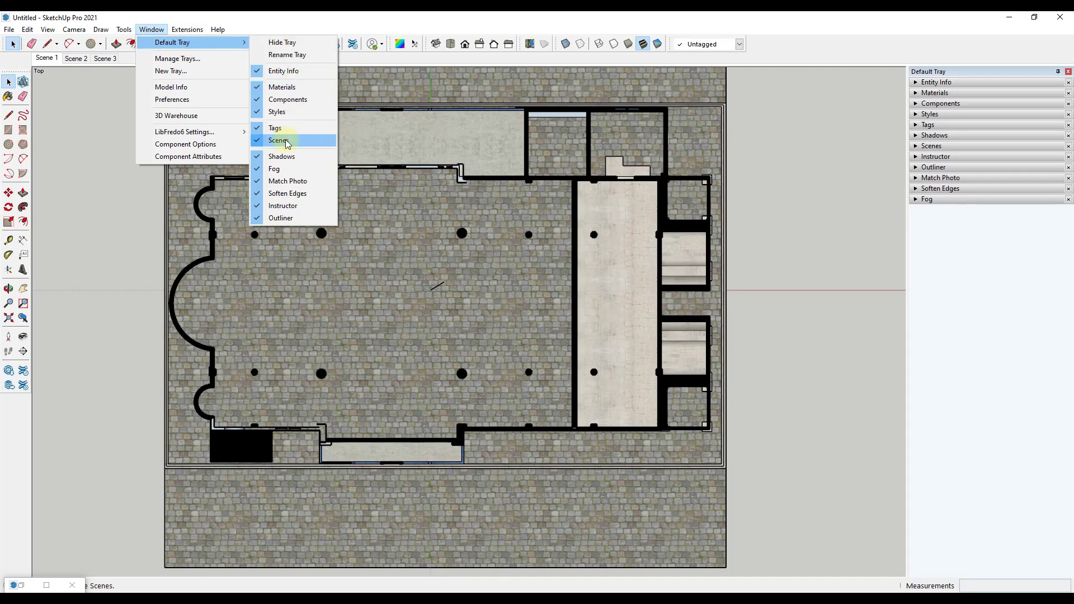
click(95, 261)
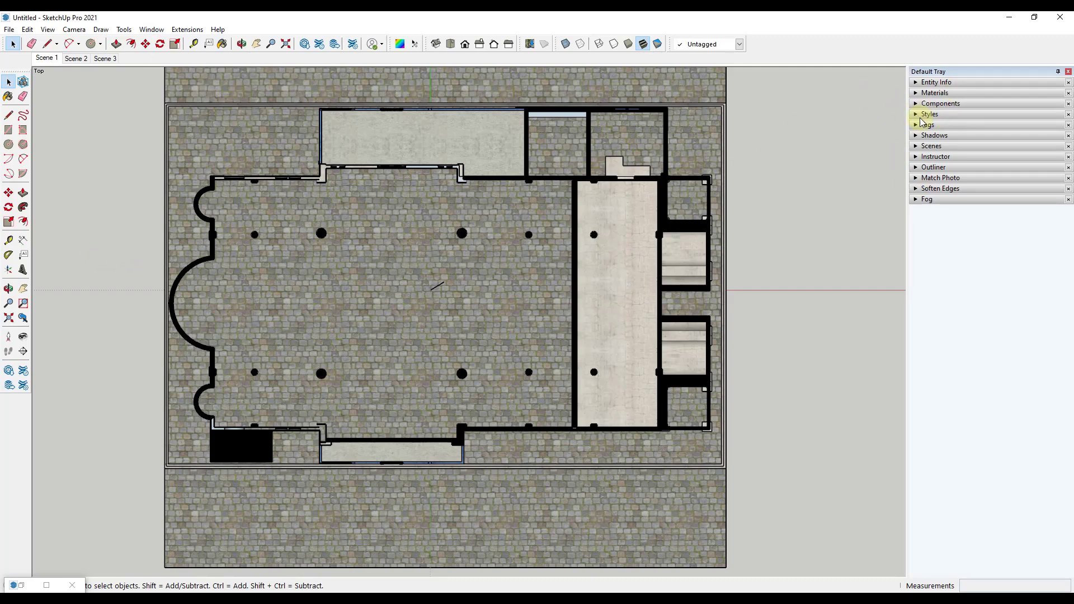
click(916, 147)
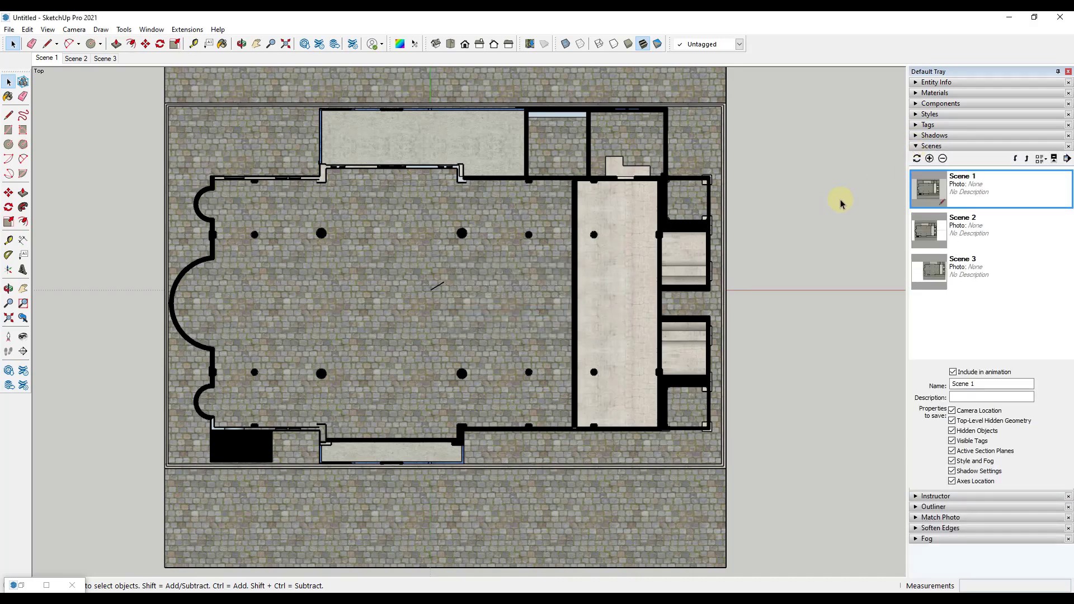
Review the saved properties of each of the three scenes without activating them, finishing with Scene 1.
click(962, 238)
click(971, 268)
click(972, 231)
click(972, 192)
click(946, 232)
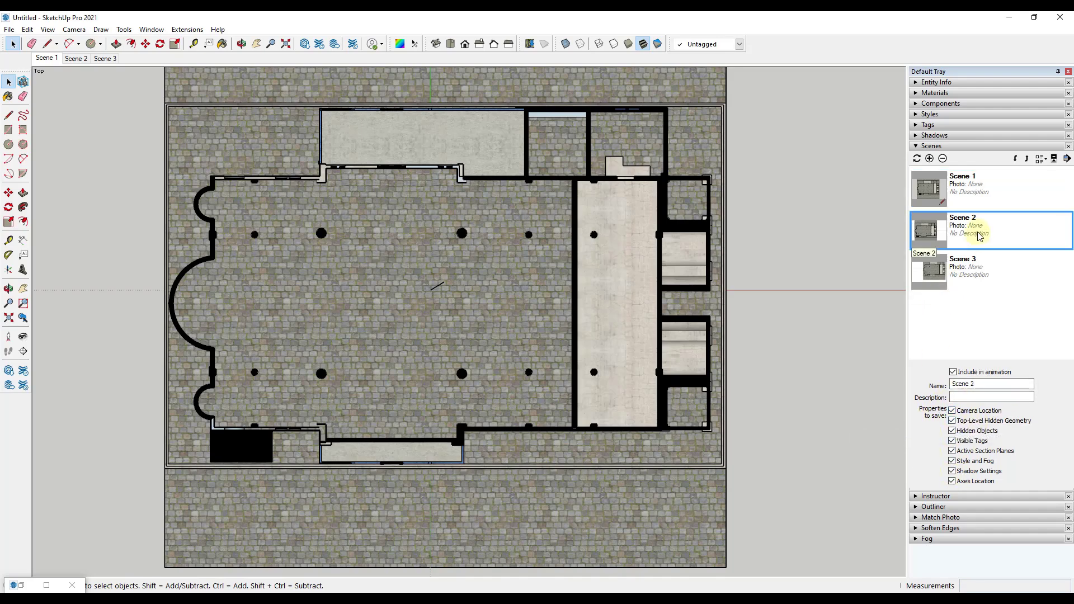
click(974, 260)
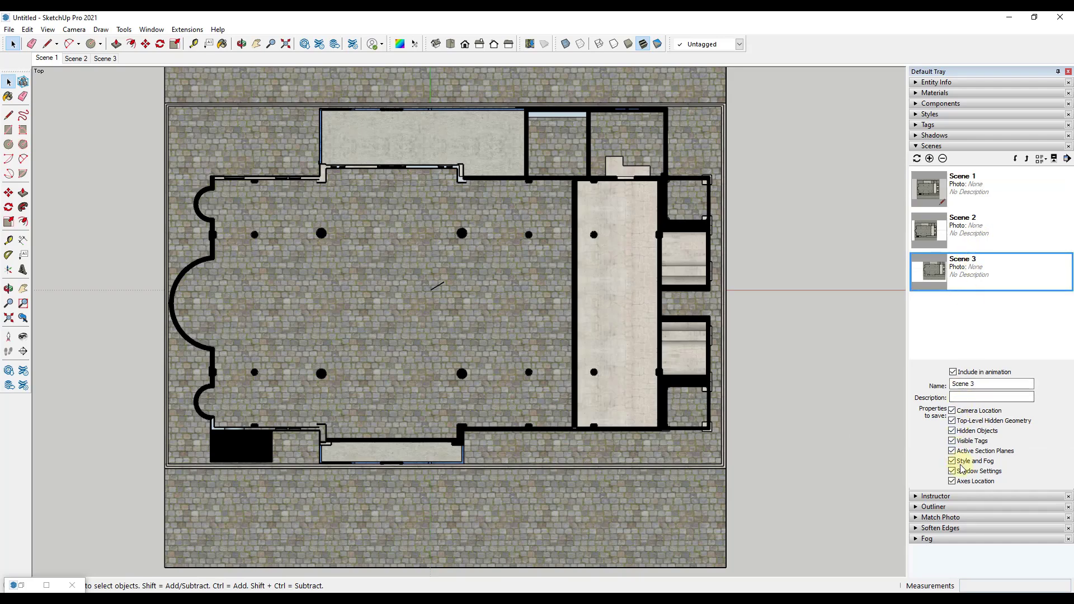
click(963, 186)
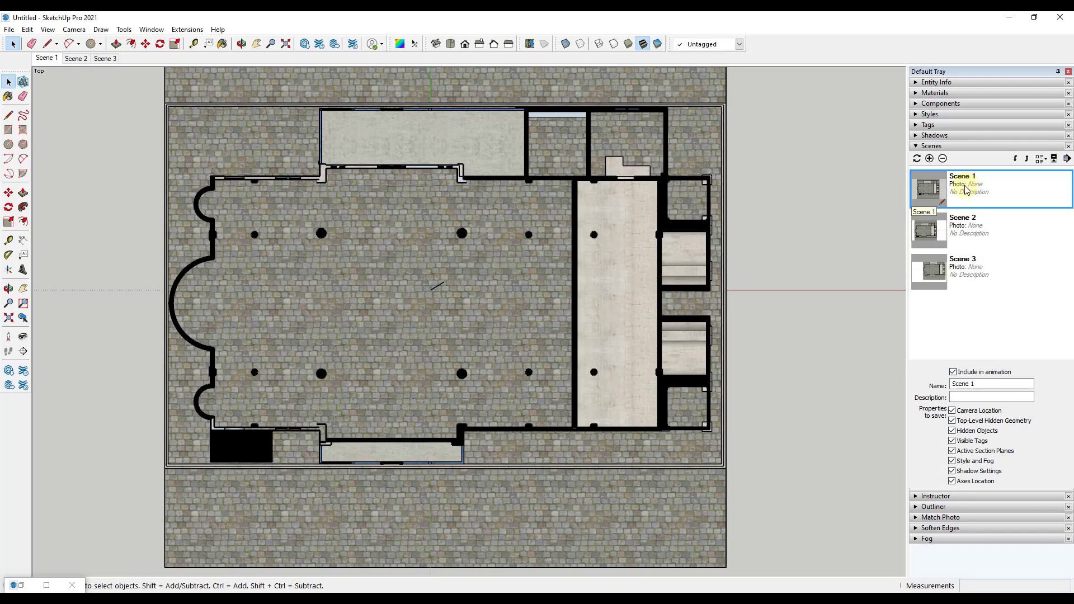
Update Scene 1, Scene 2 and Scene 3 together to the current view, including only the Camera Location property.
right_click(966, 190)
click(970, 175)
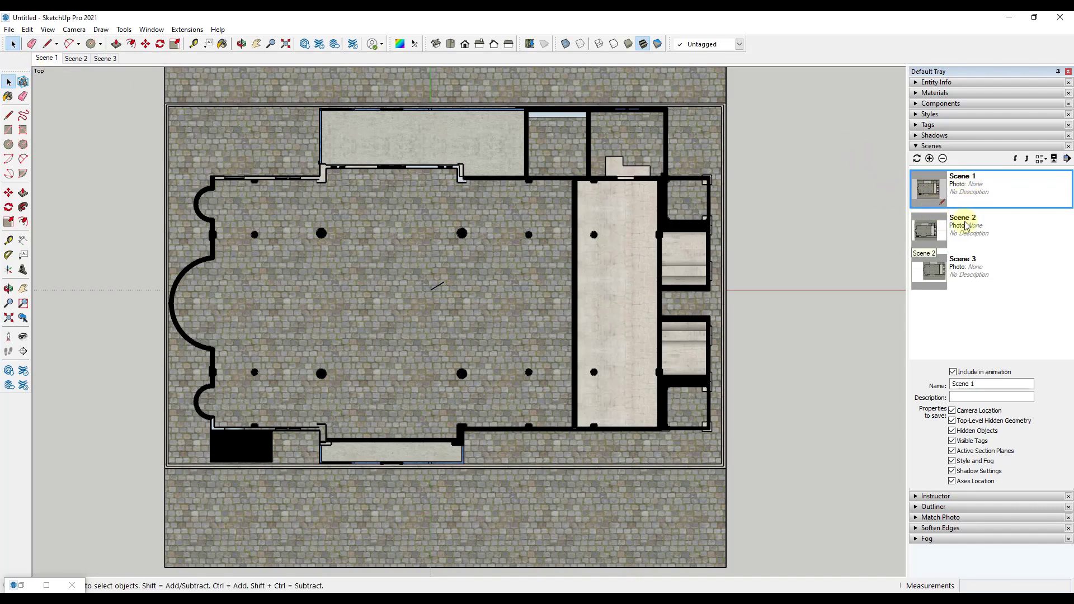
shift+click(972, 279)
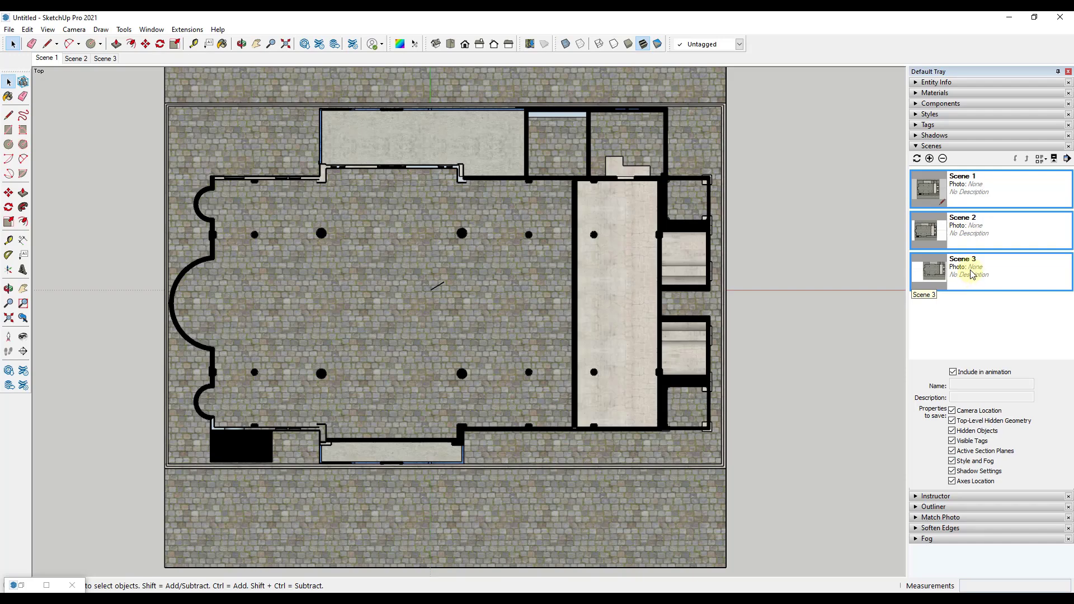
right_click(971, 236)
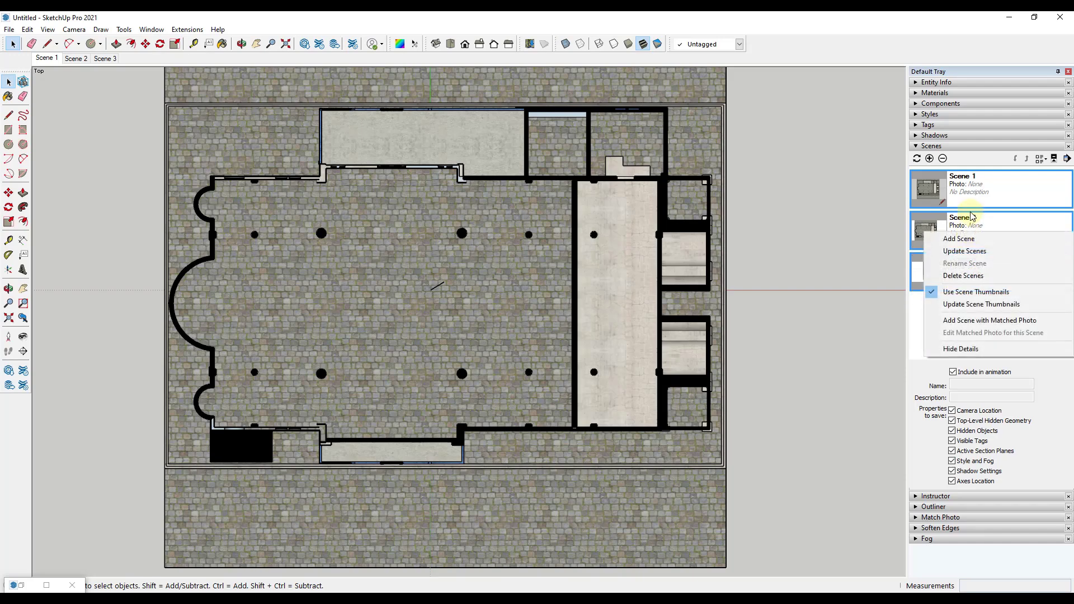
click(984, 255)
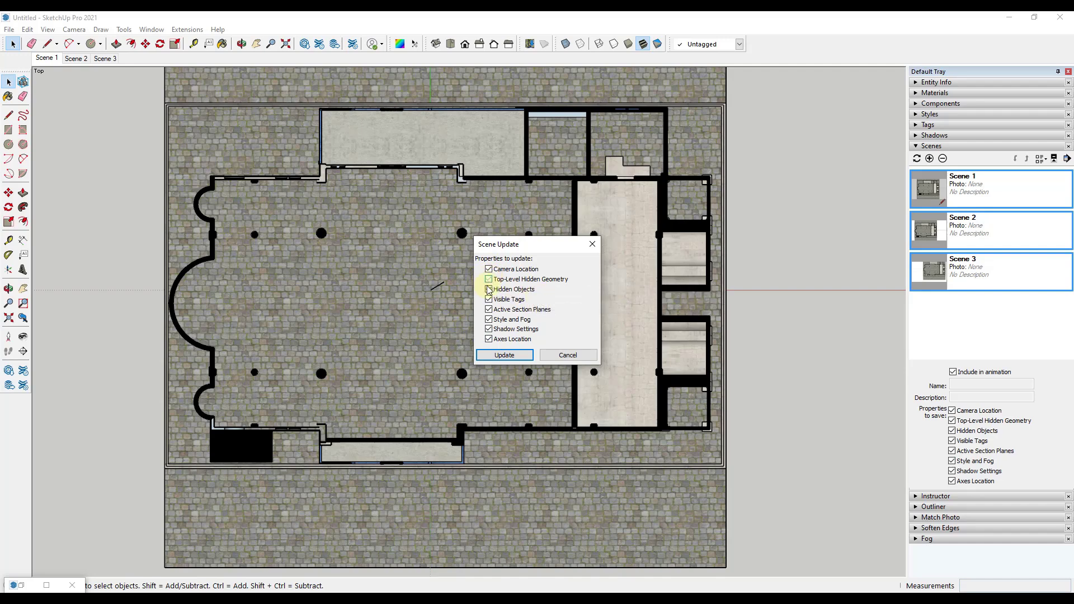
click(488, 289)
click(511, 356)
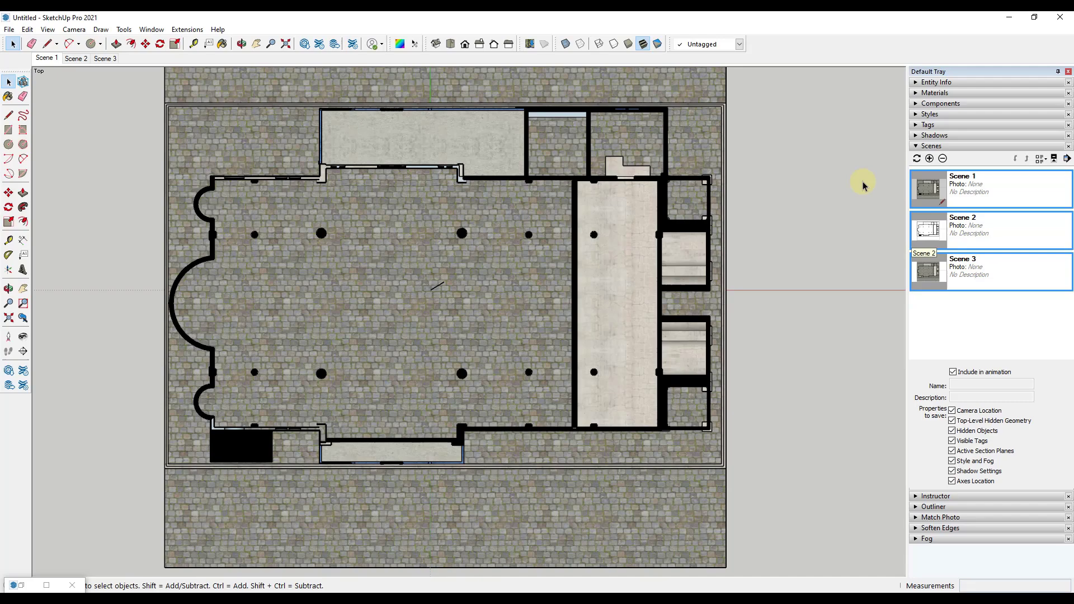
Switch among all three scenes to check their camera alignment and individual styles, finishing on Scene 3.
click(84, 59)
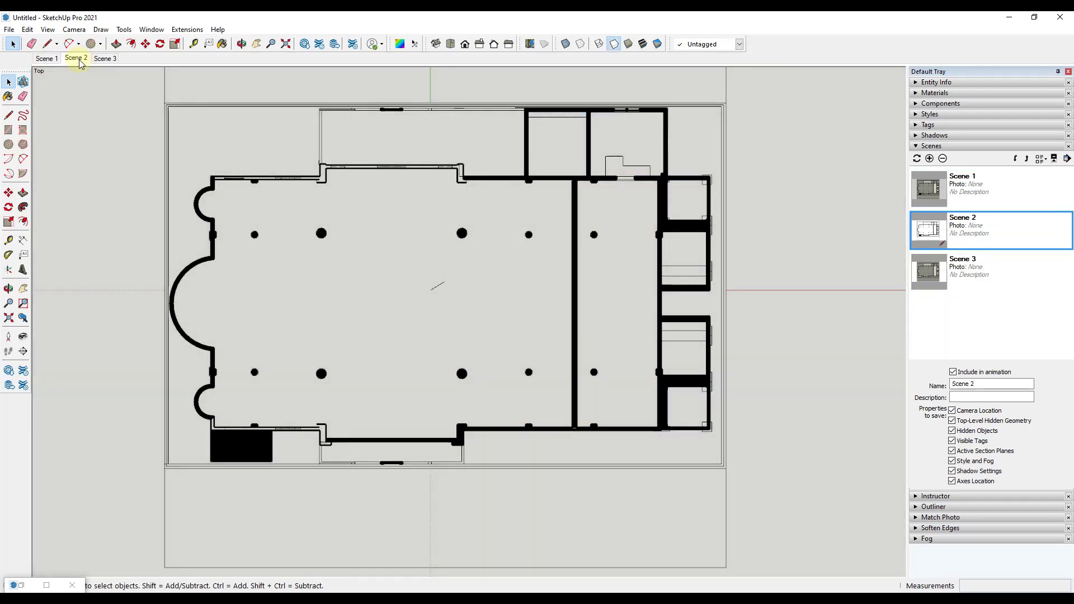
click(112, 59)
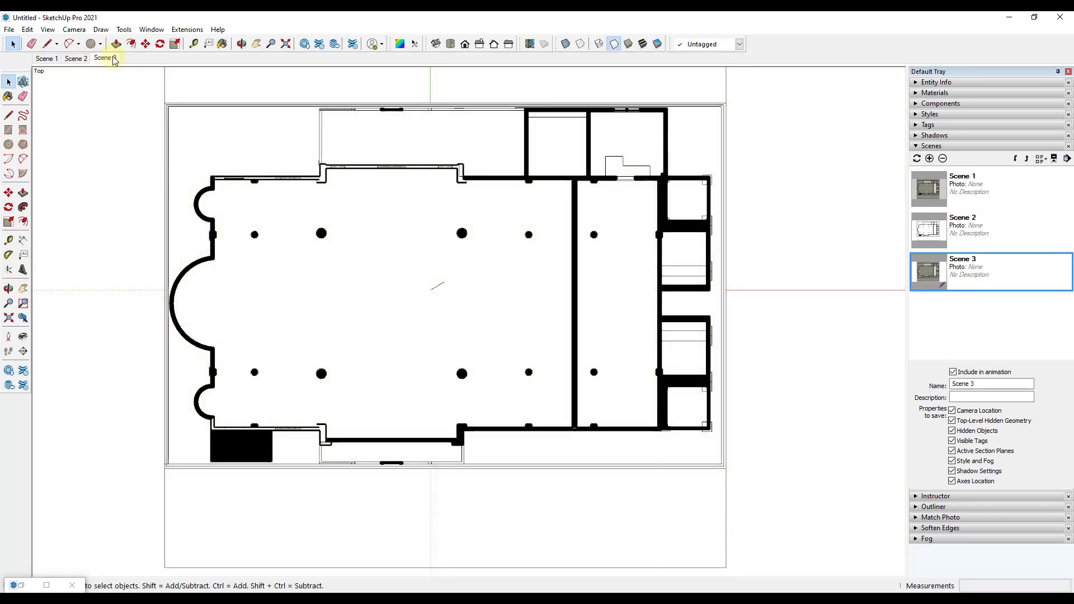
click(75, 58)
click(46, 58)
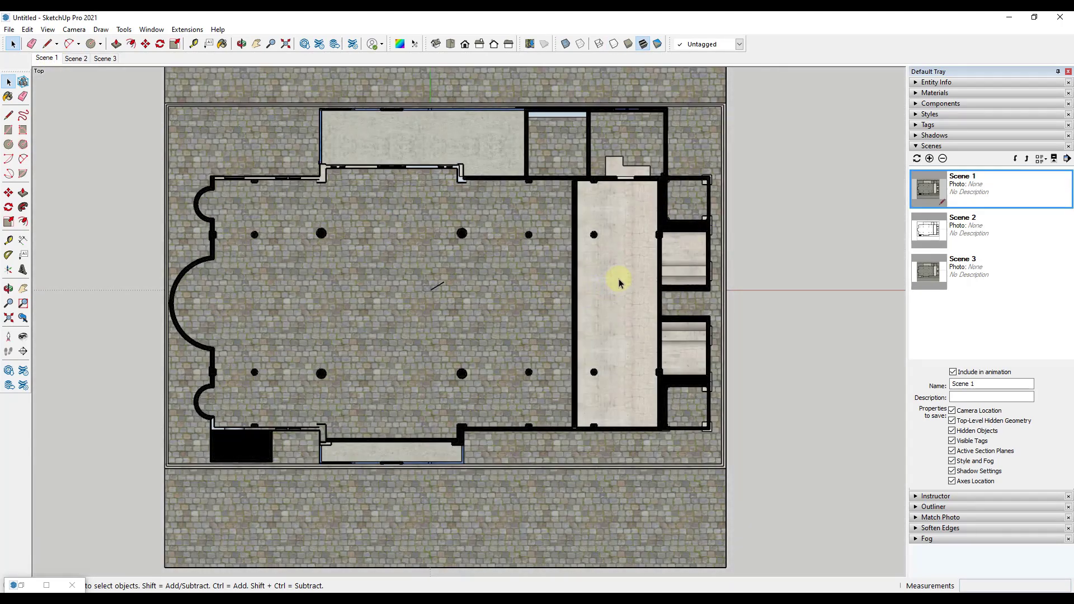
click(77, 59)
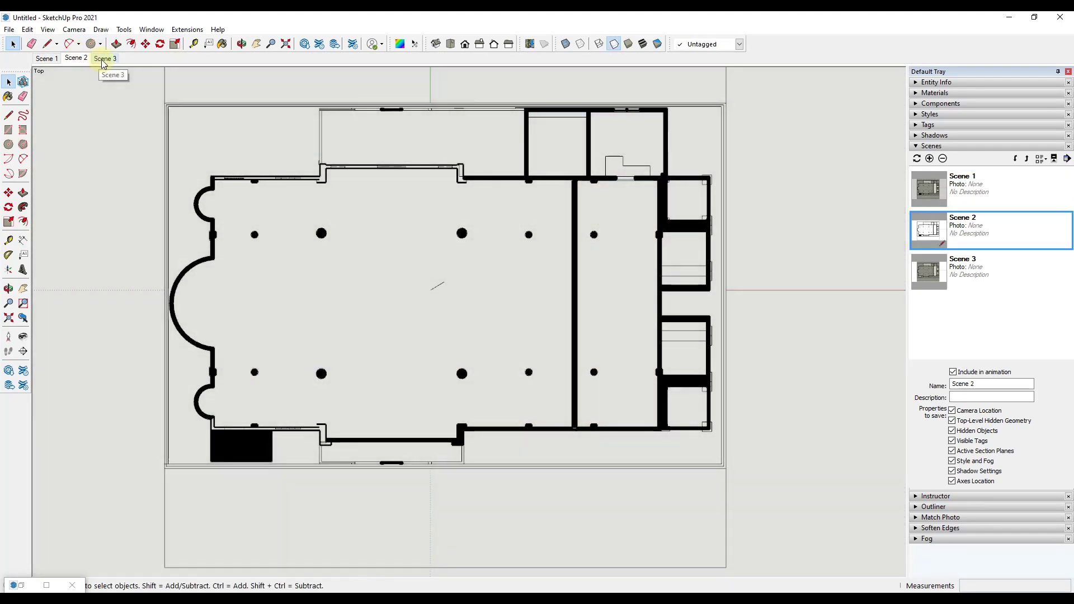
click(104, 59)
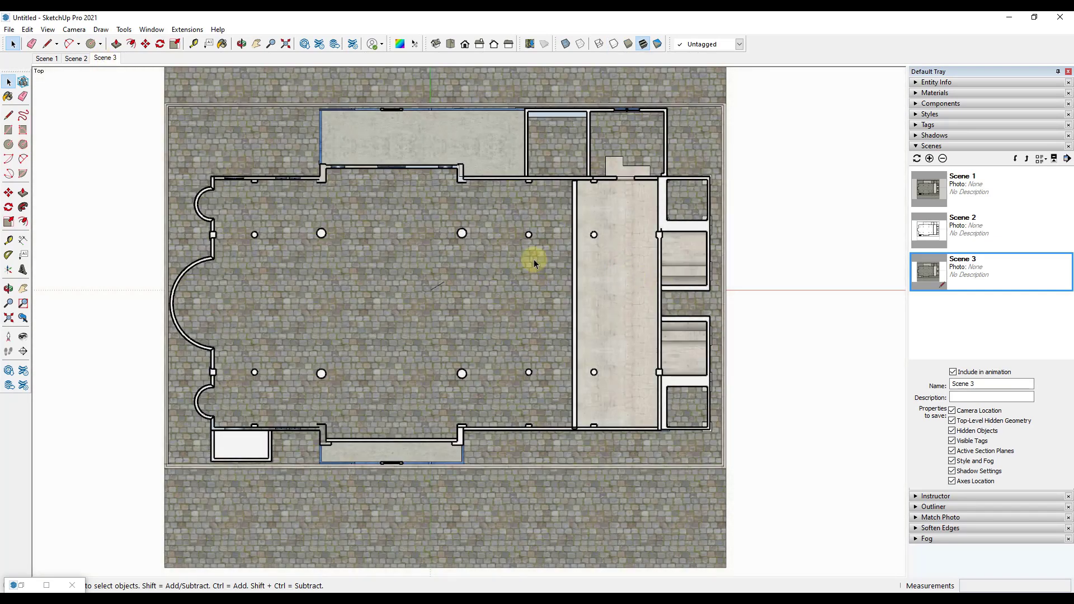